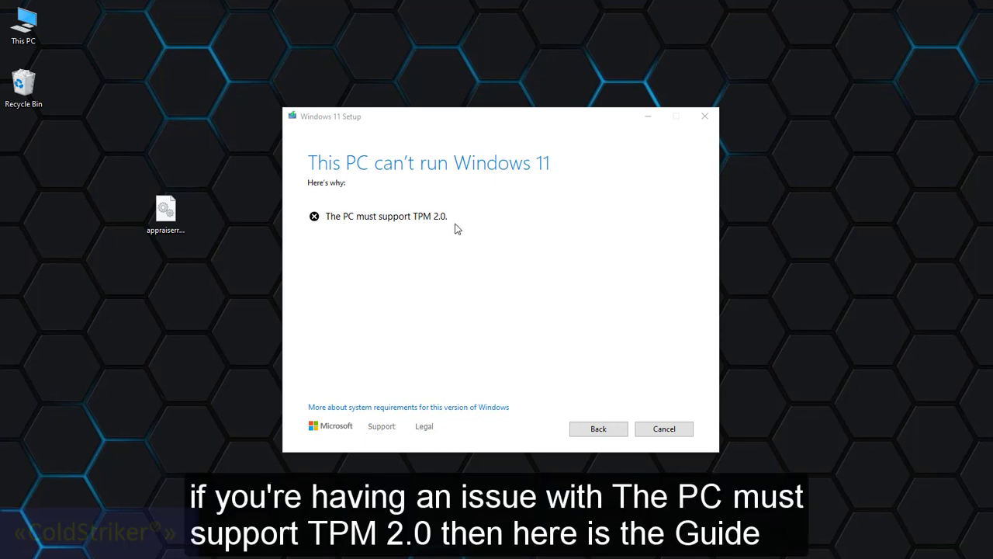
Step: Copy the modified appraiserres.dll file on the desktop
{"action": "left_click", "coordinate": [169, 219]}
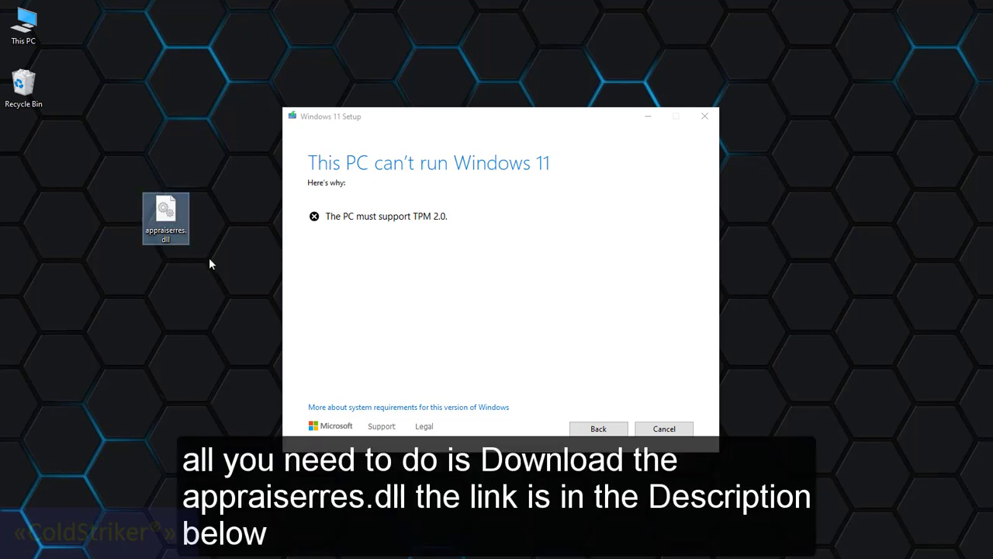
{"action": "mouse_move", "coordinate": [189, 245]}
{"action": "left_click", "coordinate": [179, 227]}
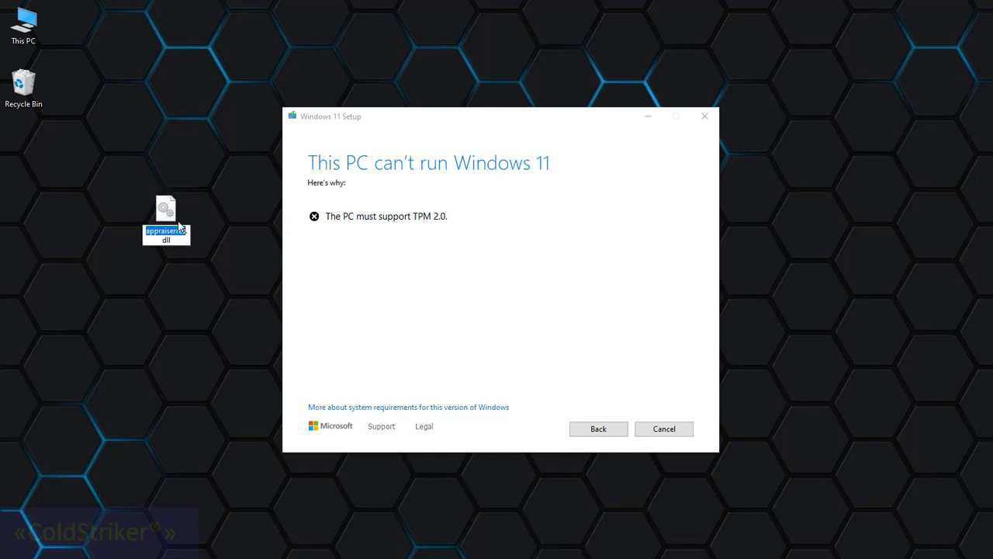
{"action": "key", "text": "Escape"}
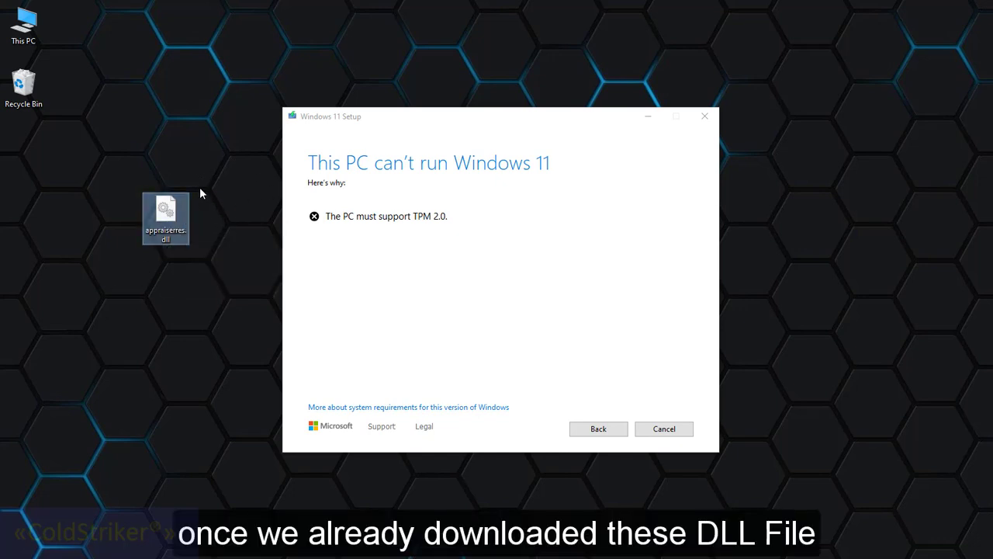
{"action": "right_click", "coordinate": [184, 208]}
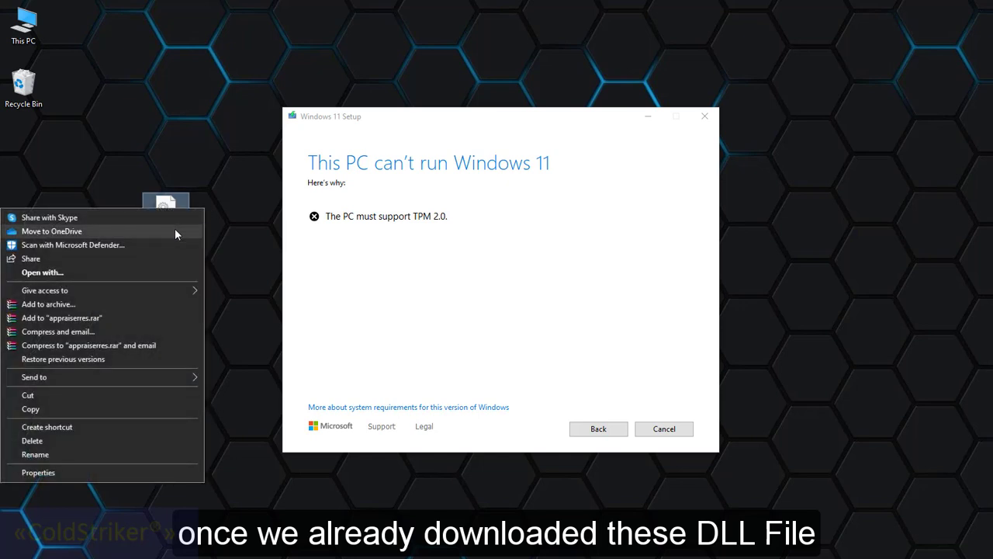
{"action": "left_click", "coordinate": [41, 408]}
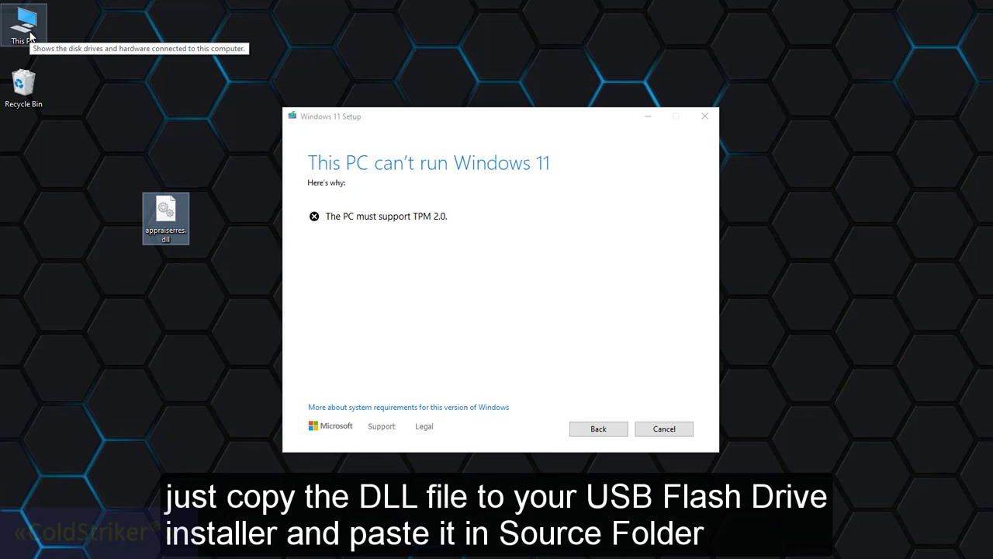
Step: Open the Windows 11 USB drive CCCOMA_X64F (D:) from This PC in a new window
{"action": "double_click", "coordinate": [30, 35]}
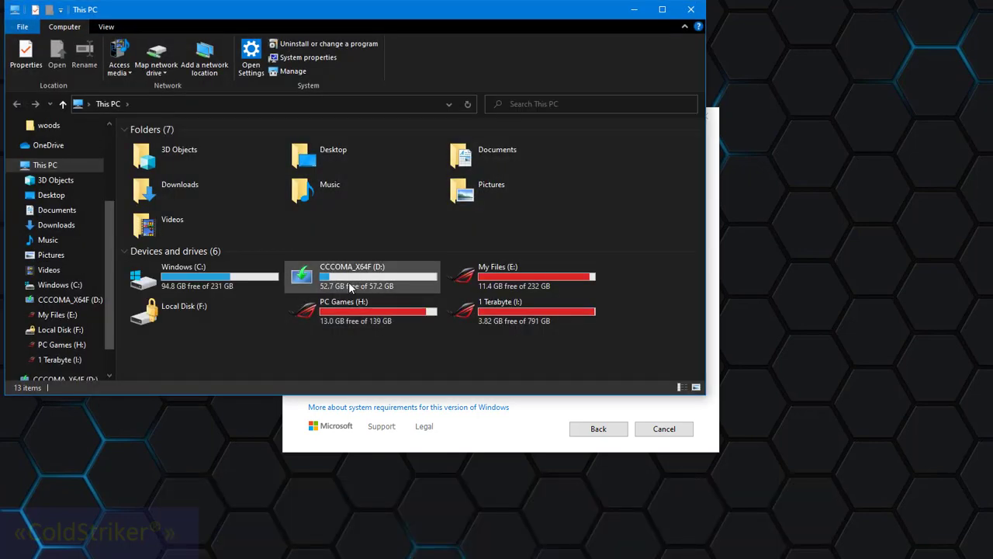
{"action": "left_click", "coordinate": [349, 280]}
{"action": "right_click", "coordinate": [350, 277]}
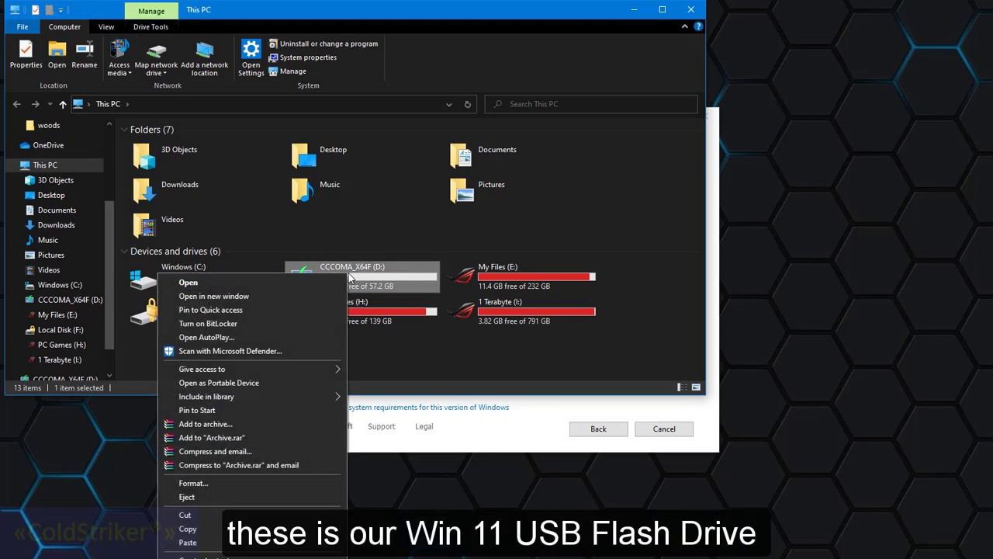
{"action": "left_click", "coordinate": [241, 298]}
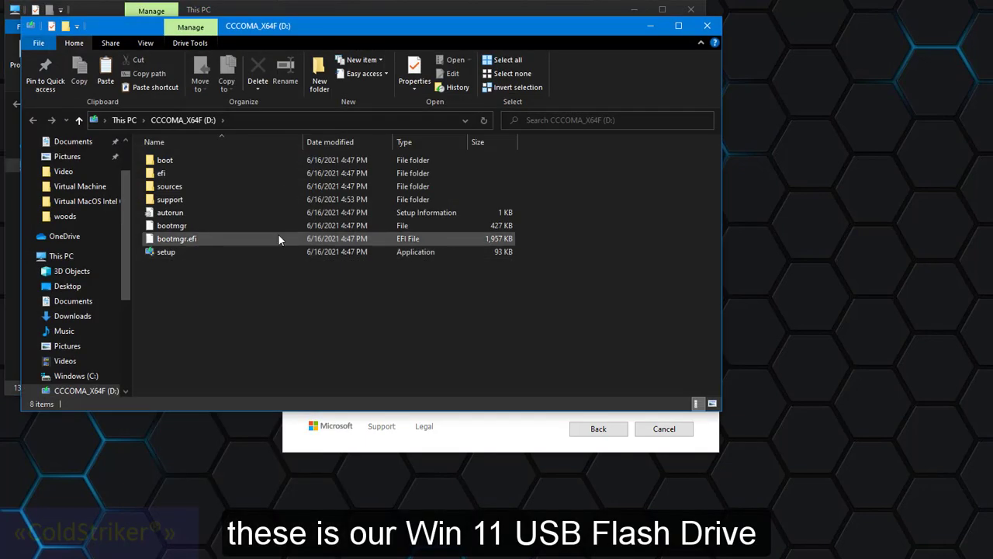
Step: Open the sources folder on the USB drive and close the leftover This PC window
{"action": "left_click", "coordinate": [175, 186]}
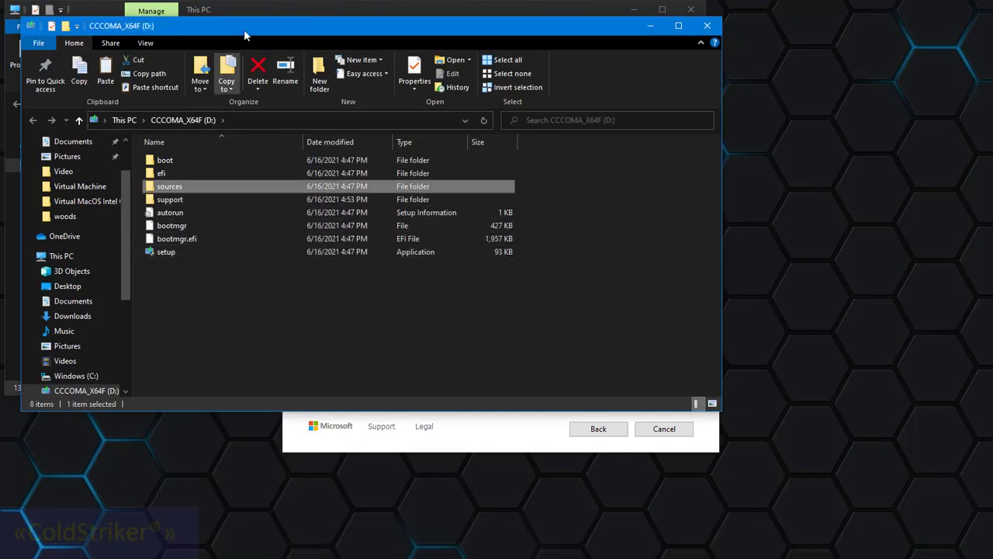
{"action": "left_click_drag", "start_coordinate": [242, 25], "coordinate": [377, 73]}
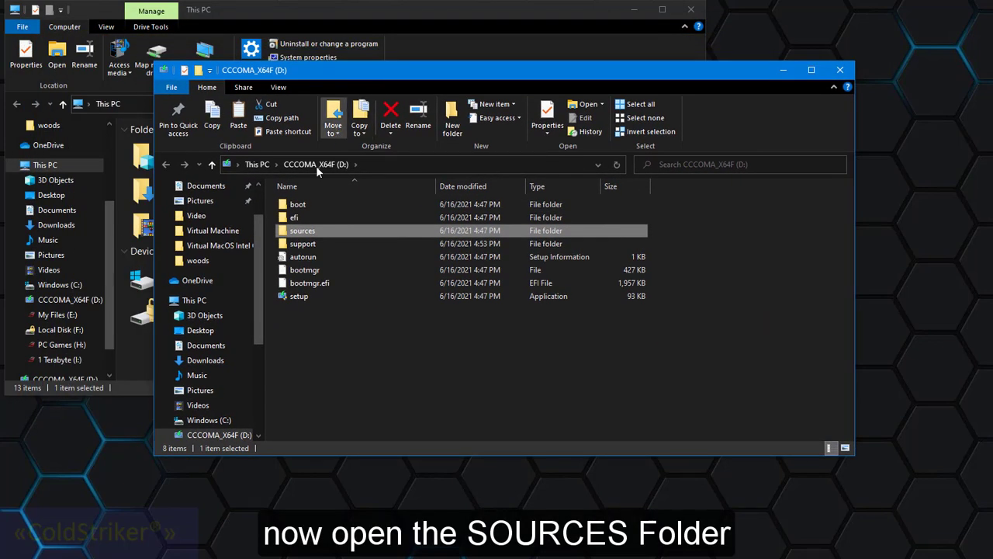
{"action": "double_click", "coordinate": [296, 232]}
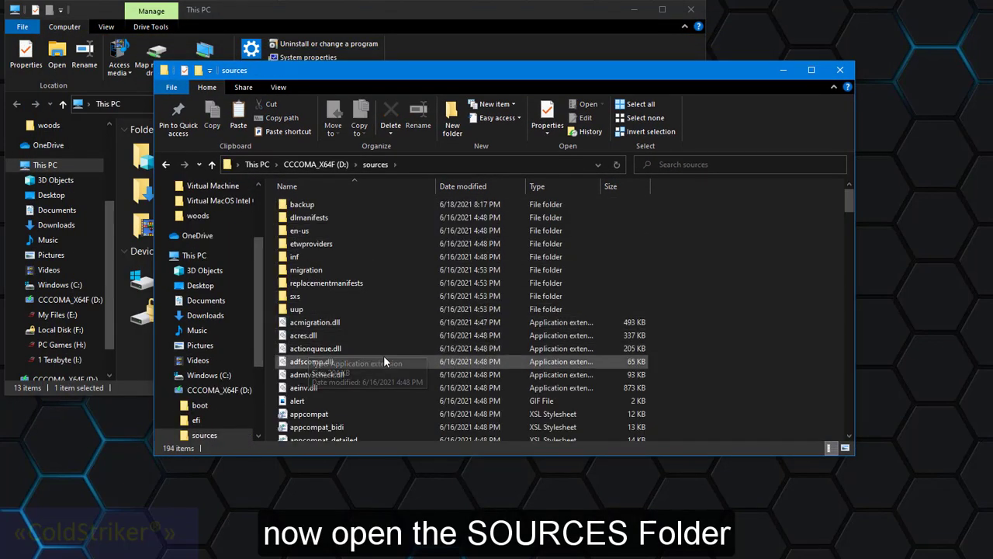
{"action": "scroll", "coordinate": [383, 348], "scroll_direction": "down", "scroll_amount": 12}
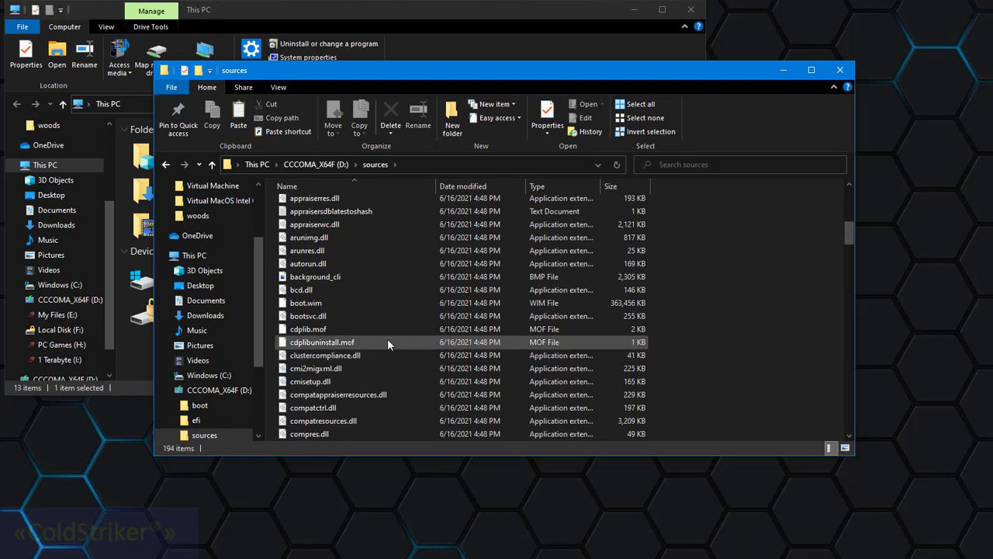
{"action": "left_click", "coordinate": [691, 10]}
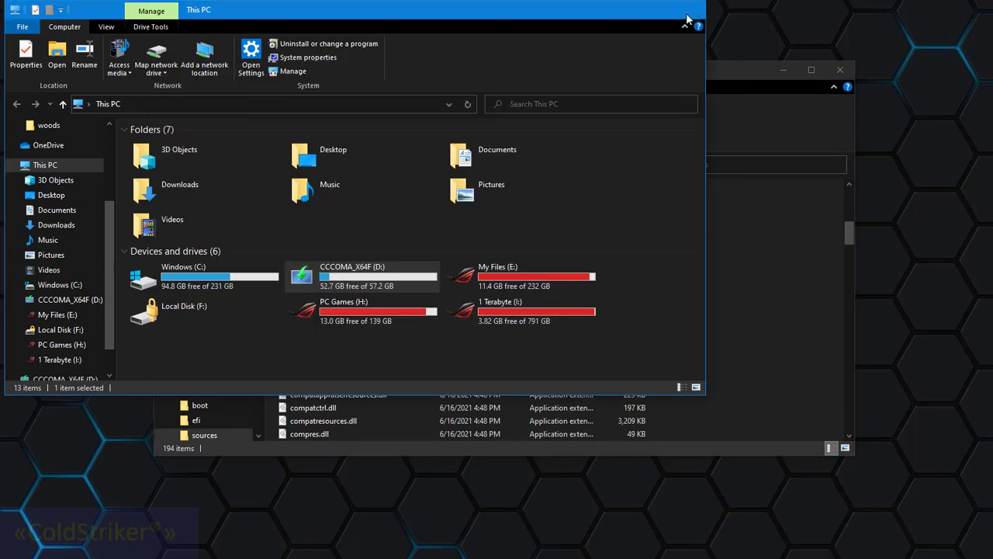
{"action": "left_click_drag", "start_coordinate": [311, 70], "coordinate": [376, 59]}
Step: Cut the original appraiserres.dll file in the sources folder
{"action": "scroll", "coordinate": [410, 269], "scroll_direction": "down", "scroll_amount": 1}
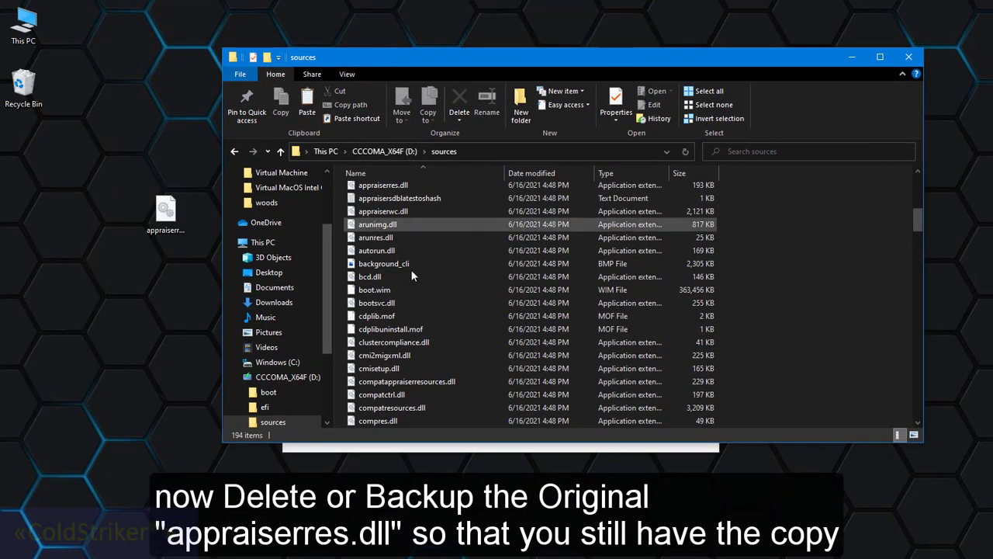
{"action": "scroll", "coordinate": [526, 356], "scroll_direction": "down", "scroll_amount": 1}
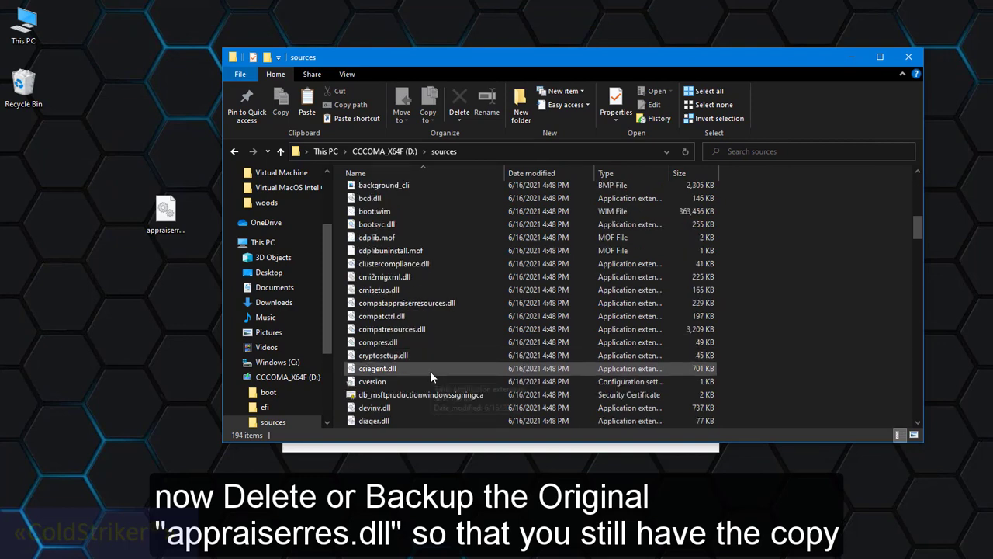
{"action": "left_click", "coordinate": [436, 330]}
{"action": "key", "text": "a"}
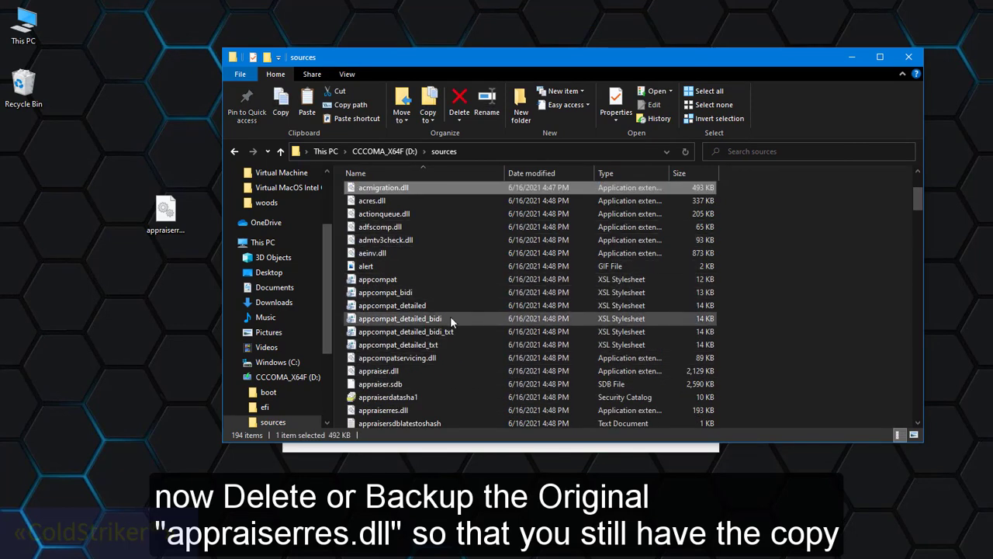
{"action": "left_click", "coordinate": [399, 413]}
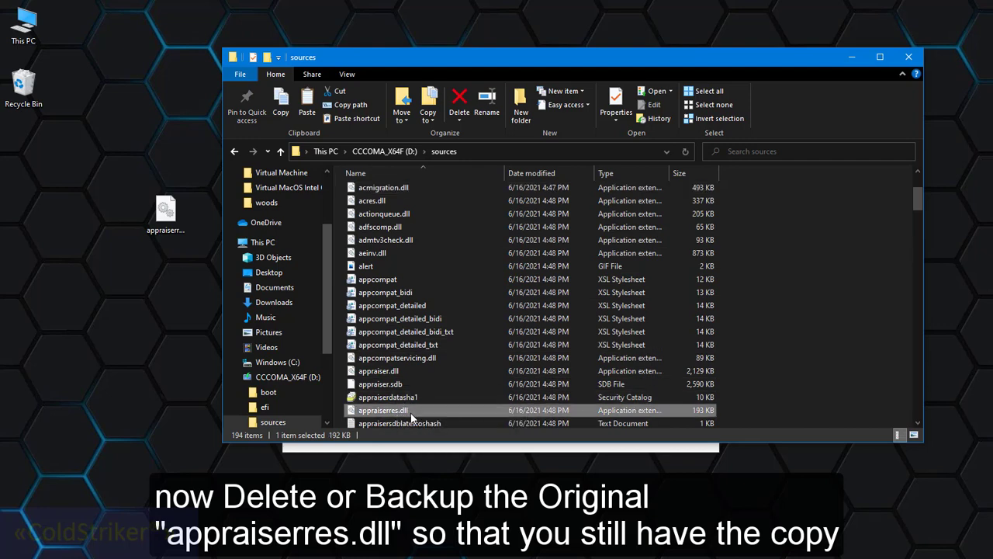
{"action": "right_click", "coordinate": [402, 414]}
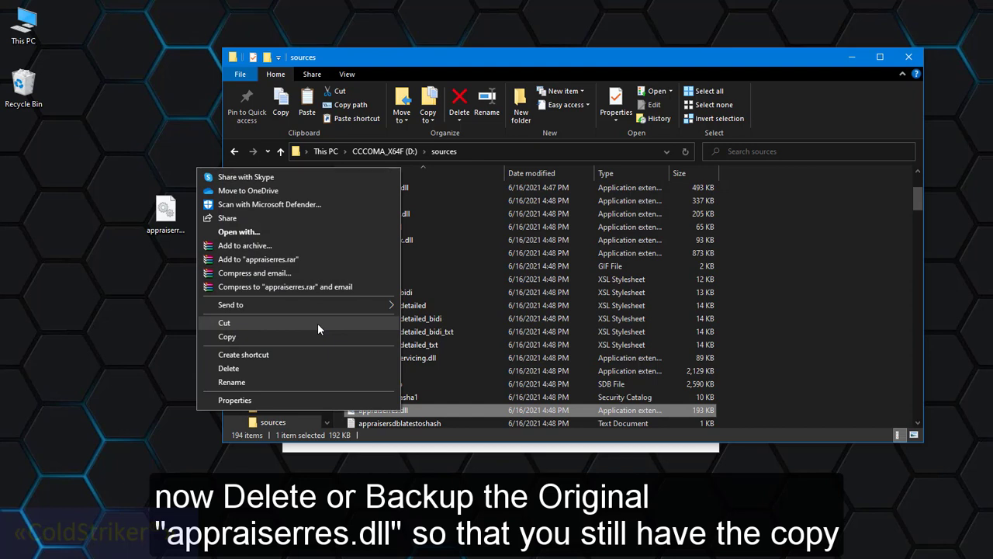
{"action": "left_click", "coordinate": [233, 329]}
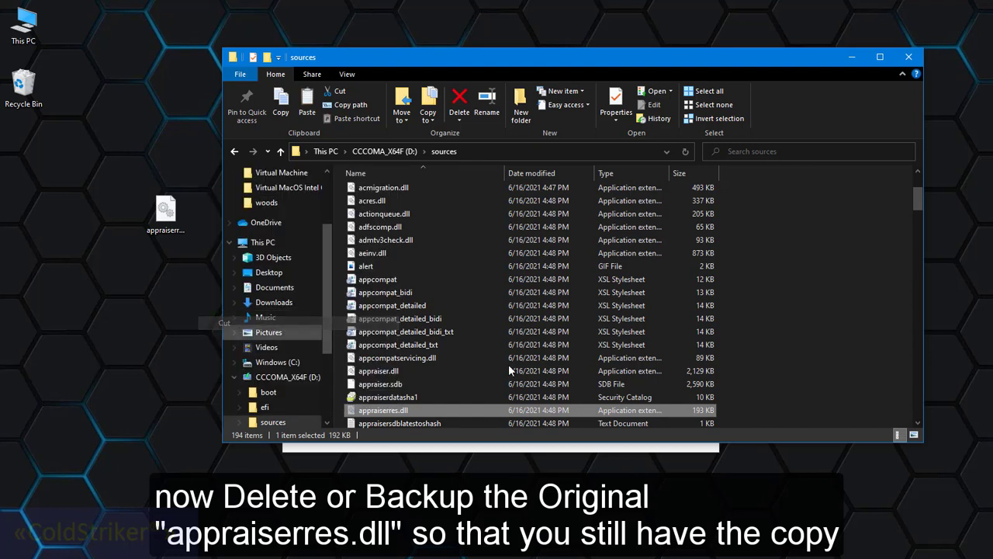
{"action": "left_click", "coordinate": [804, 298]}
{"action": "right_click", "coordinate": [804, 298]}
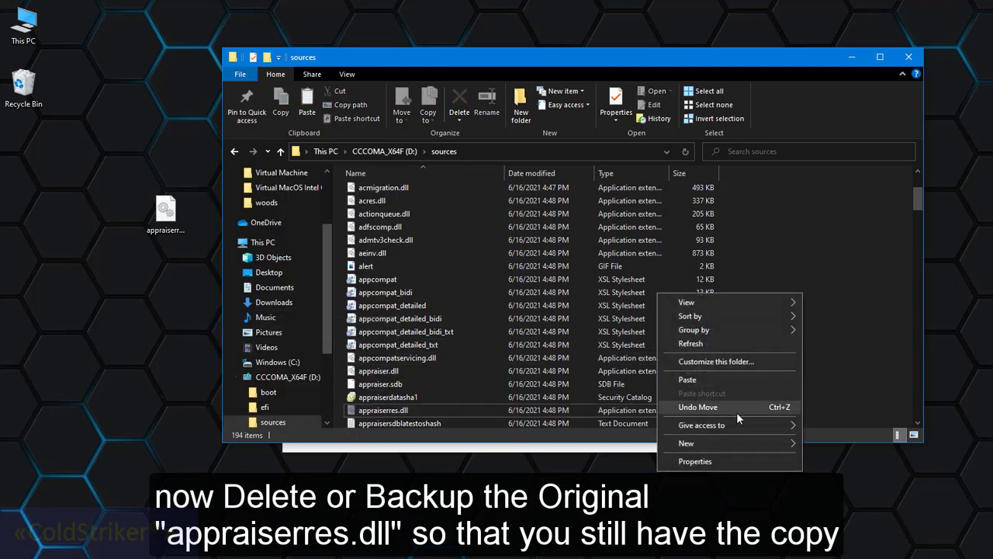
{"action": "left_click", "coordinate": [826, 444]}
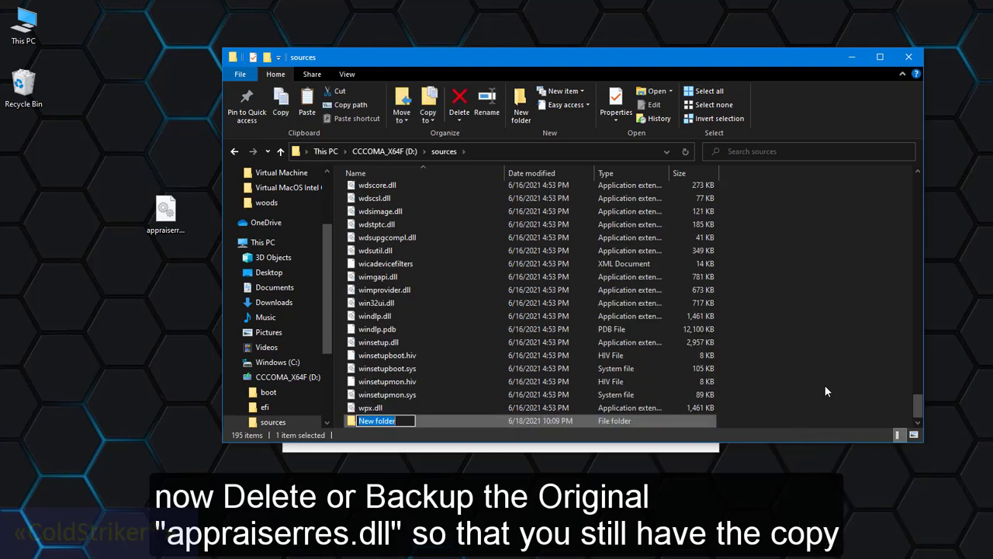
{"action": "type", "text": "Backup"}
{"action": "key", "text": "Escape"}
{"action": "key", "text": "Delete"}
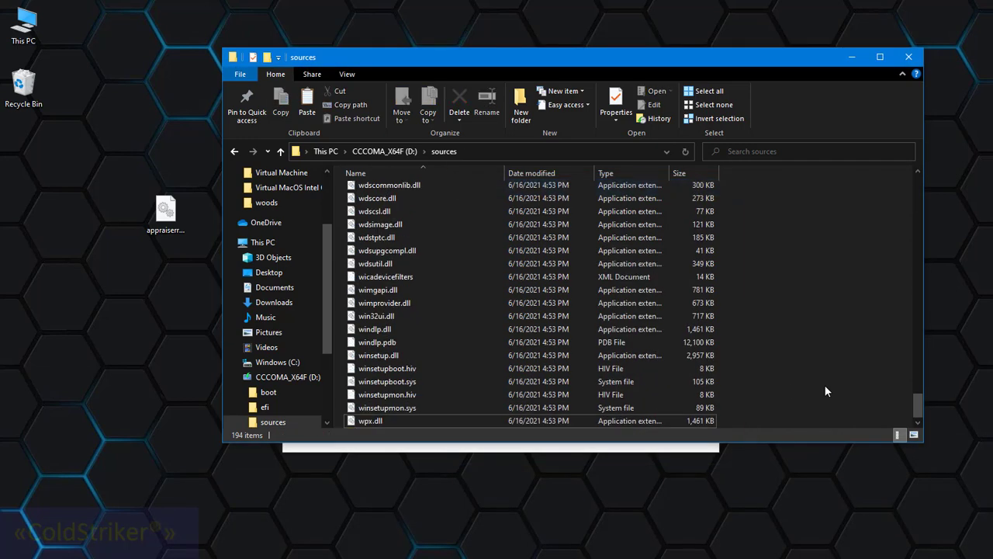
Step: Paste the original appraiserres.dll into the existing backup folder inside sources
{"action": "scroll", "coordinate": [693, 305], "scroll_direction": "up", "scroll_amount": 20}
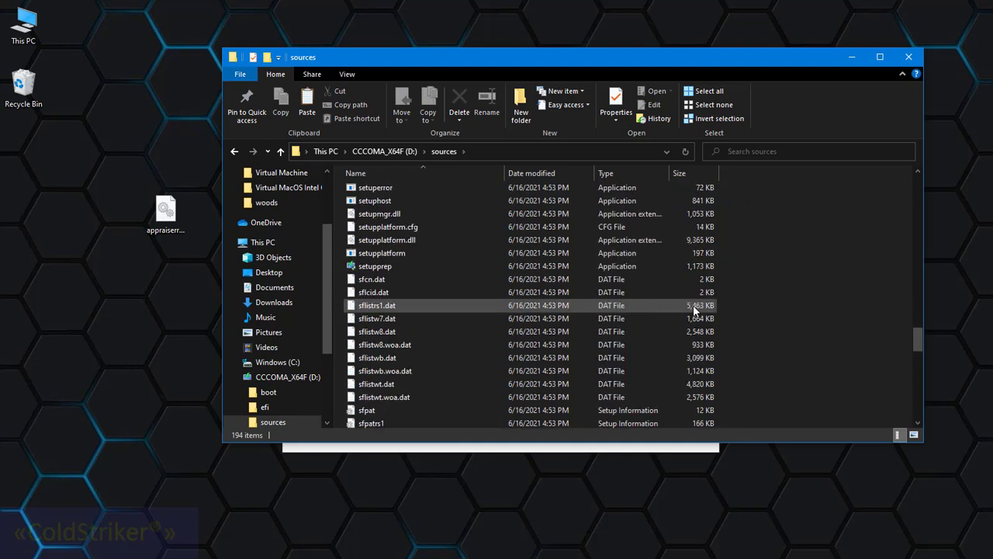
{"action": "scroll", "coordinate": [693, 305], "scroll_direction": "up", "scroll_amount": 20}
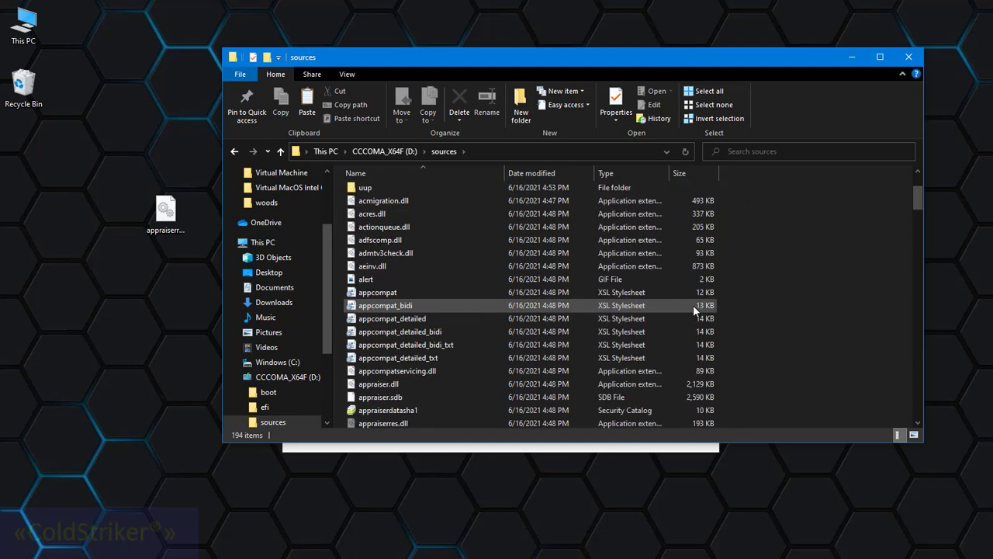
{"action": "double_click", "coordinate": [388, 191]}
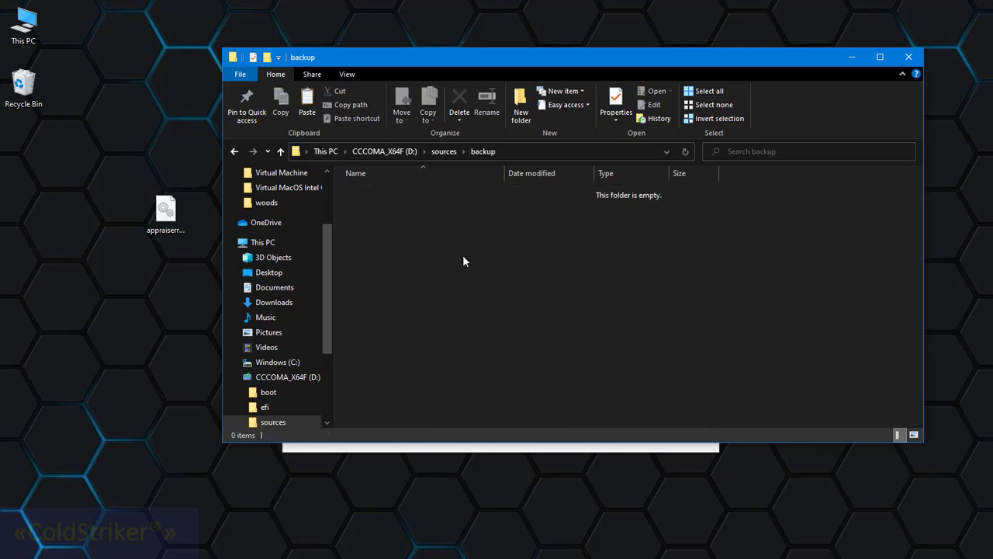
{"action": "key", "text": "ctrl+v"}
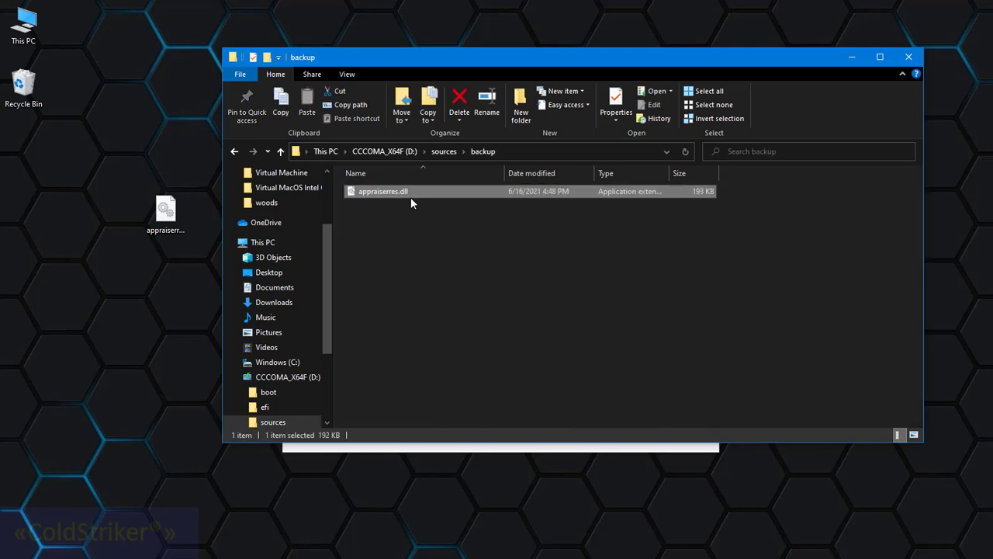
{"action": "left_click", "coordinate": [472, 259]}
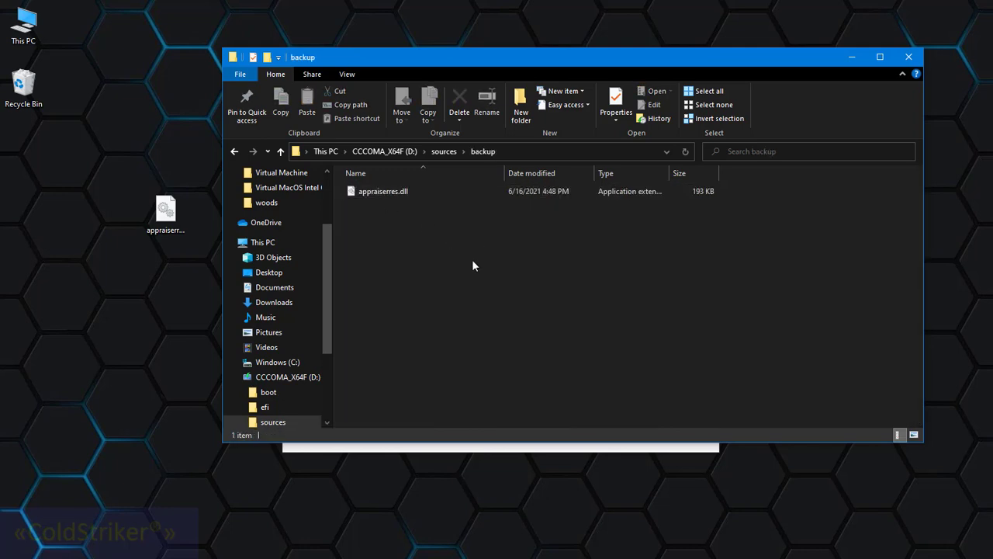
Step: Copy the modified appraiserres.dll from the desktop and paste it into the USB drive's sources folder
{"action": "key", "text": "BackSpace"}
{"action": "left_click", "coordinate": [165, 213]}
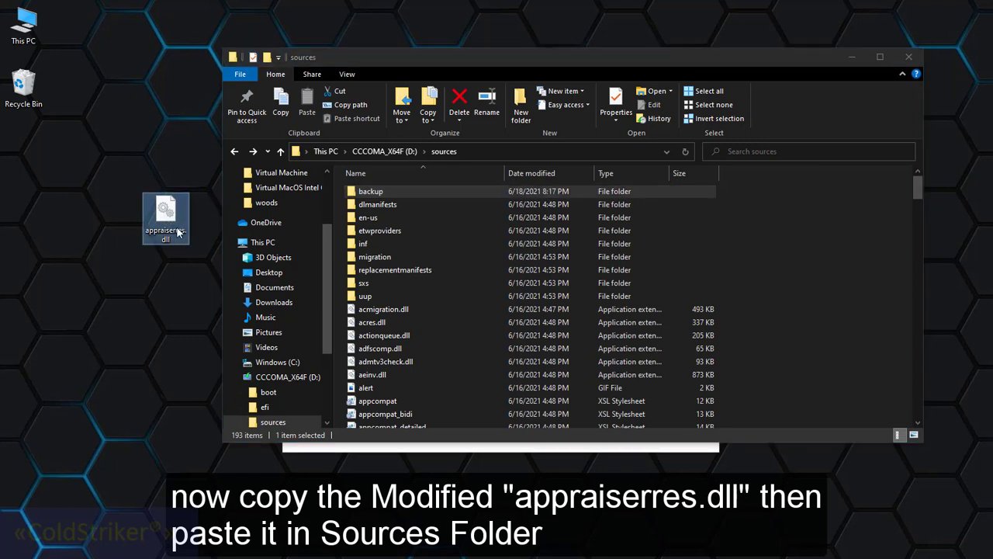
{"action": "right_click", "coordinate": [180, 224]}
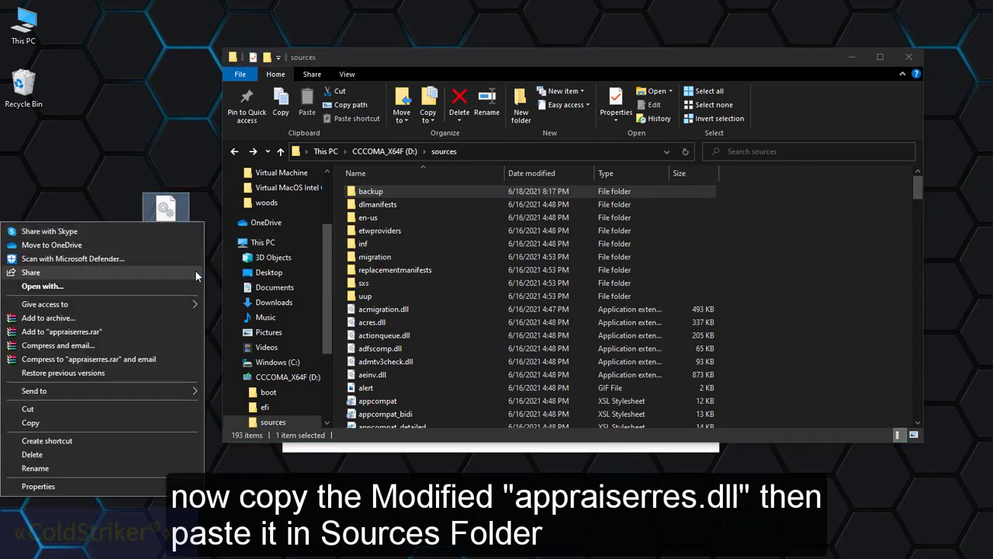
{"action": "left_click", "coordinate": [58, 423]}
{"action": "left_click", "coordinate": [837, 276]}
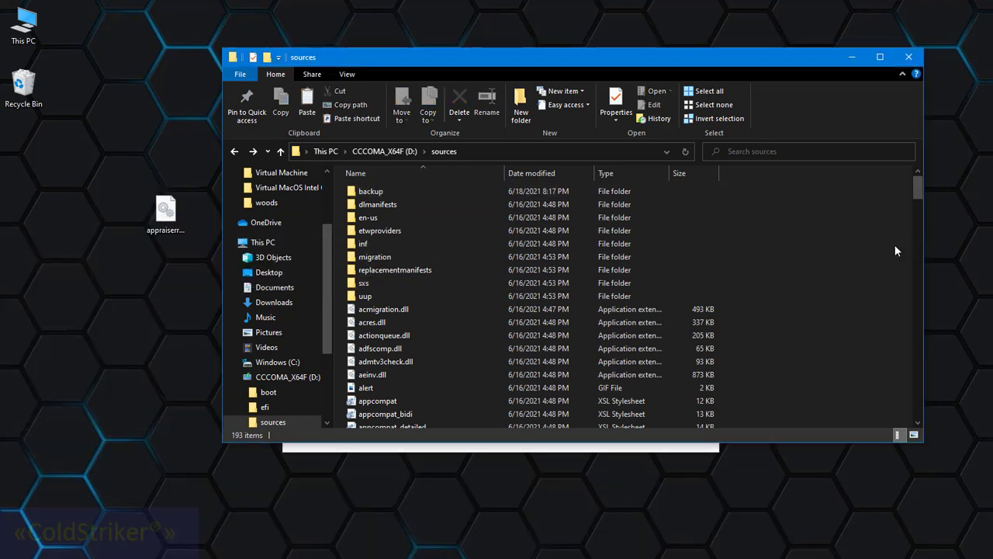
{"action": "right_click", "coordinate": [708, 270]}
{"action": "left_click", "coordinate": [768, 357]}
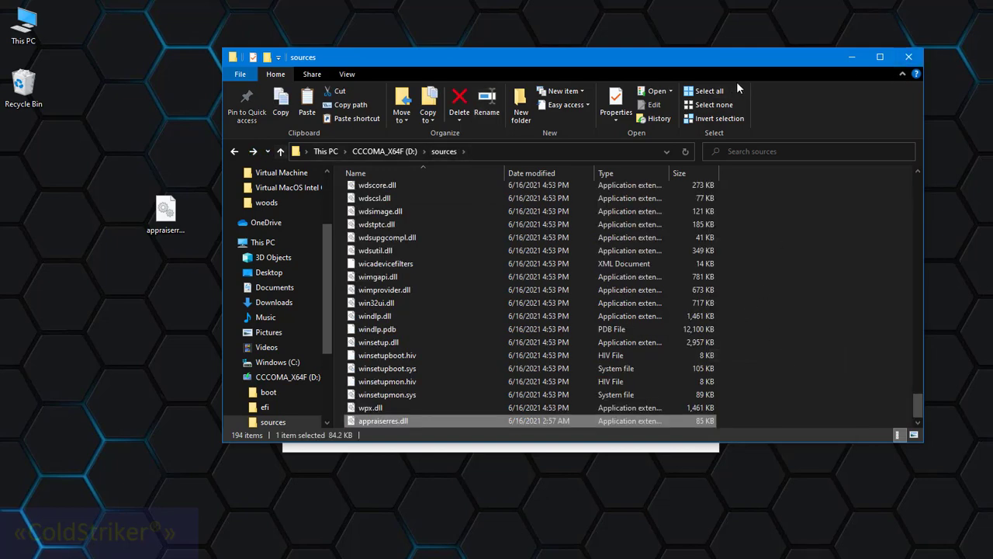
Step: Close the sources folder window and exit the Windows 11 Setup that is still open
{"action": "left_click", "coordinate": [908, 57]}
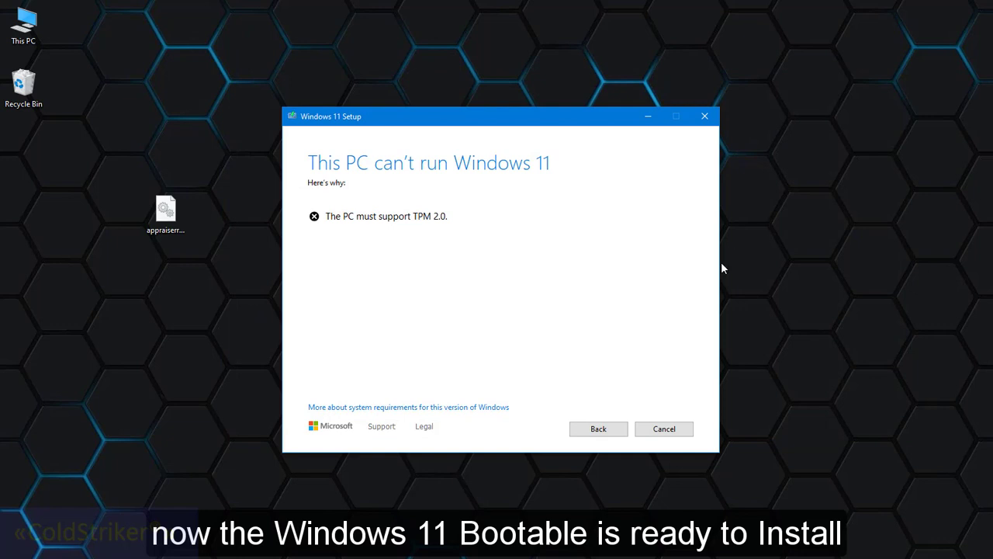
{"action": "left_click", "coordinate": [706, 117]}
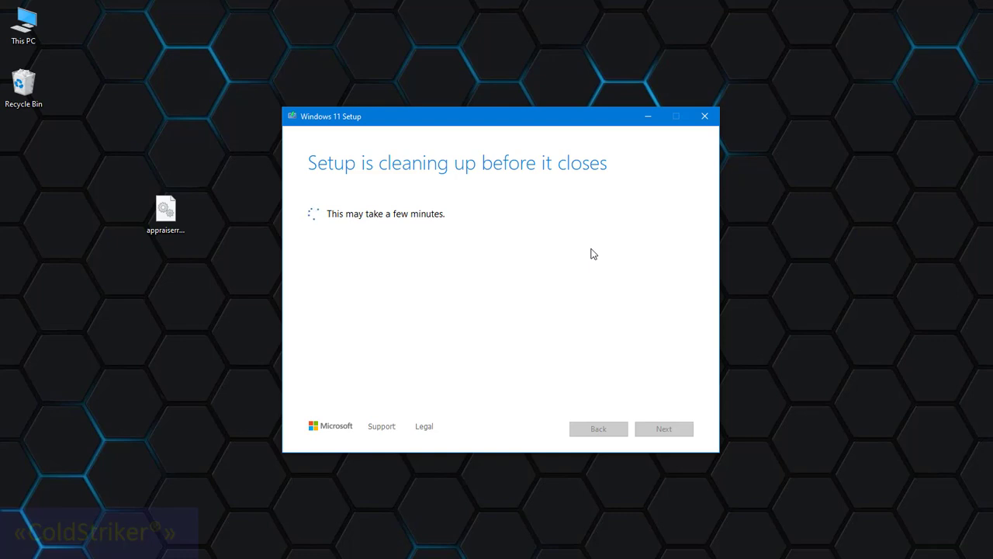
Step: Open the CCCOMA_X64F (D:) drive again from This PC
{"action": "left_click", "coordinate": [34, 42]}
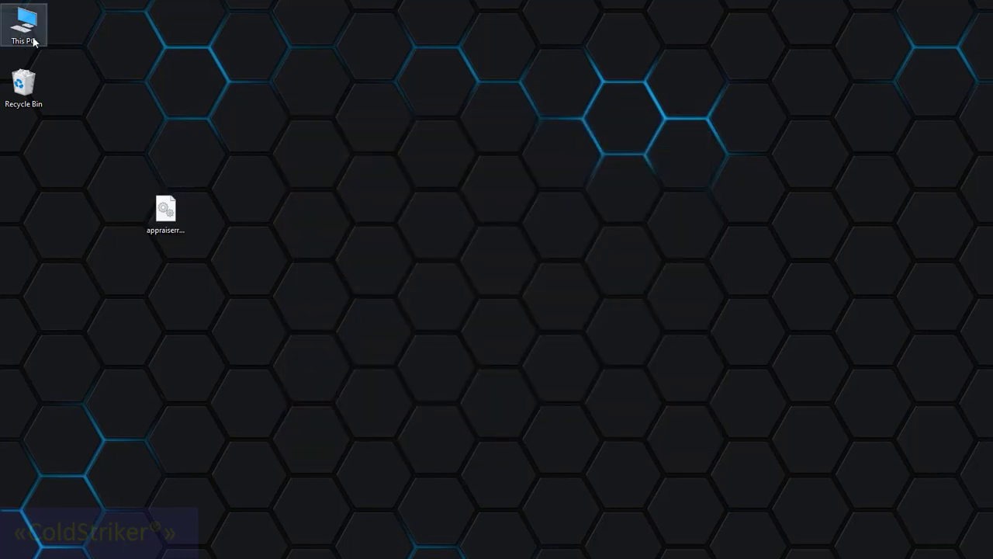
{"action": "double_click", "coordinate": [33, 42]}
{"action": "double_click", "coordinate": [530, 325]}
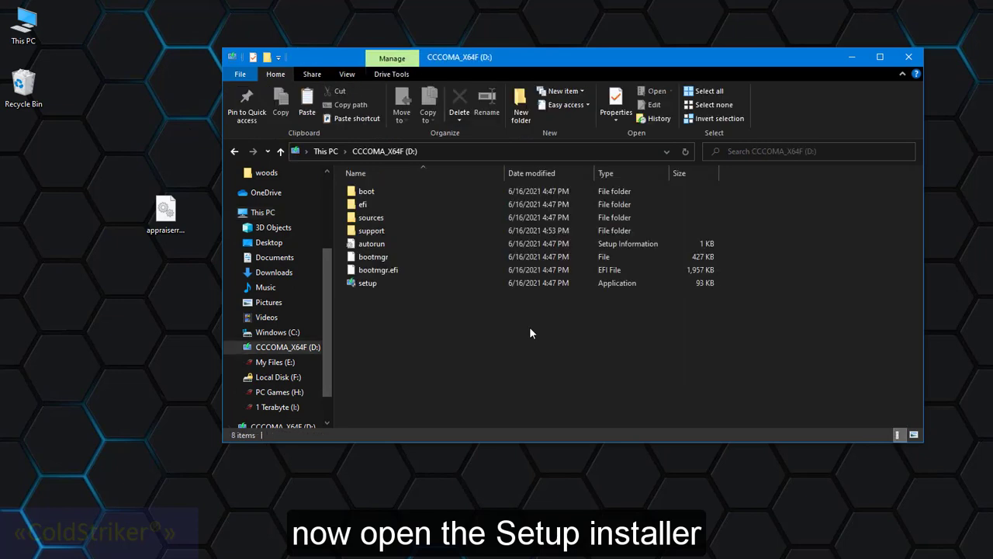
Step: Launch the setup application from the CCCOMA_X64F (D:) drive and close the drive's folder window
{"action": "left_click", "coordinate": [368, 284]}
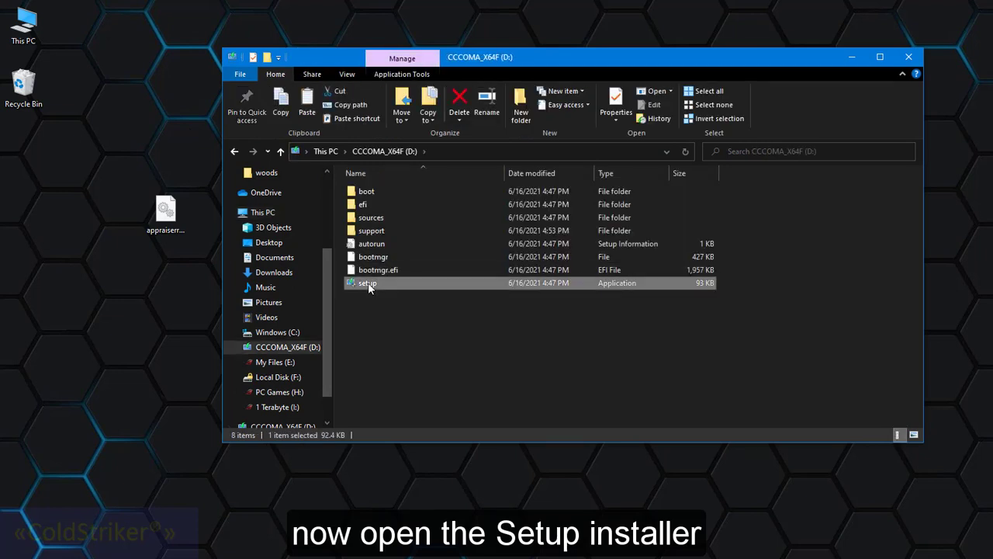
{"action": "double_click", "coordinate": [368, 284]}
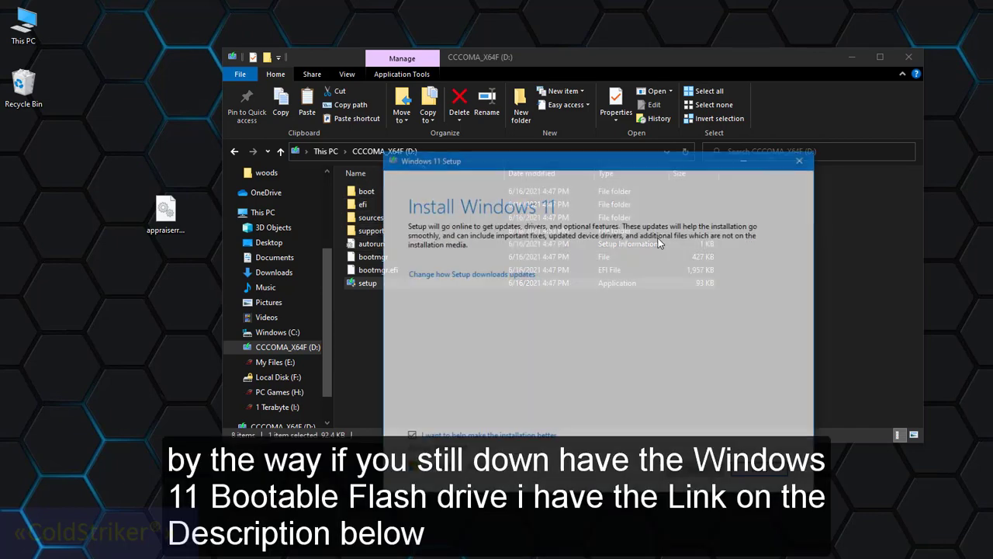
{"action": "left_click", "coordinate": [910, 58]}
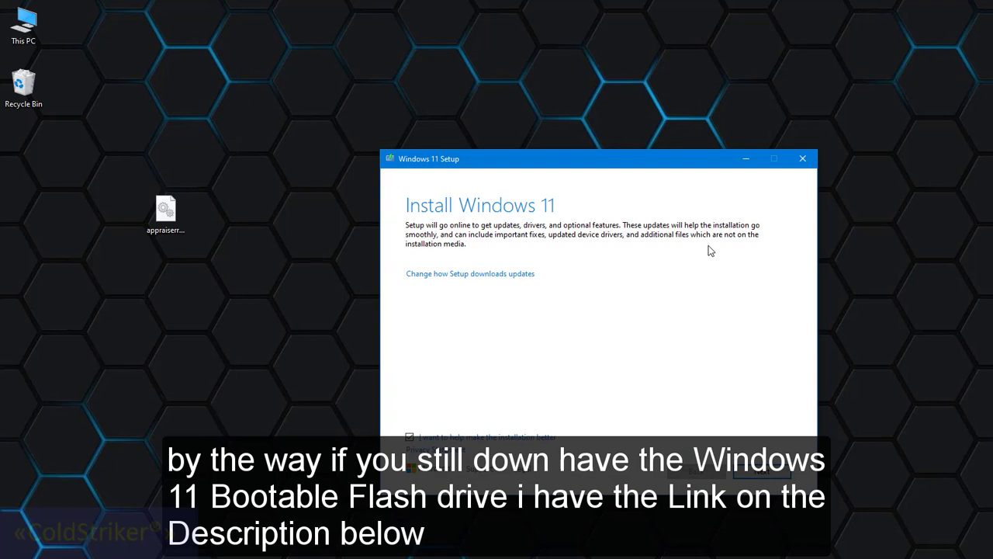
{"action": "left_click_drag", "start_coordinate": [590, 165], "coordinate": [514, 122]}
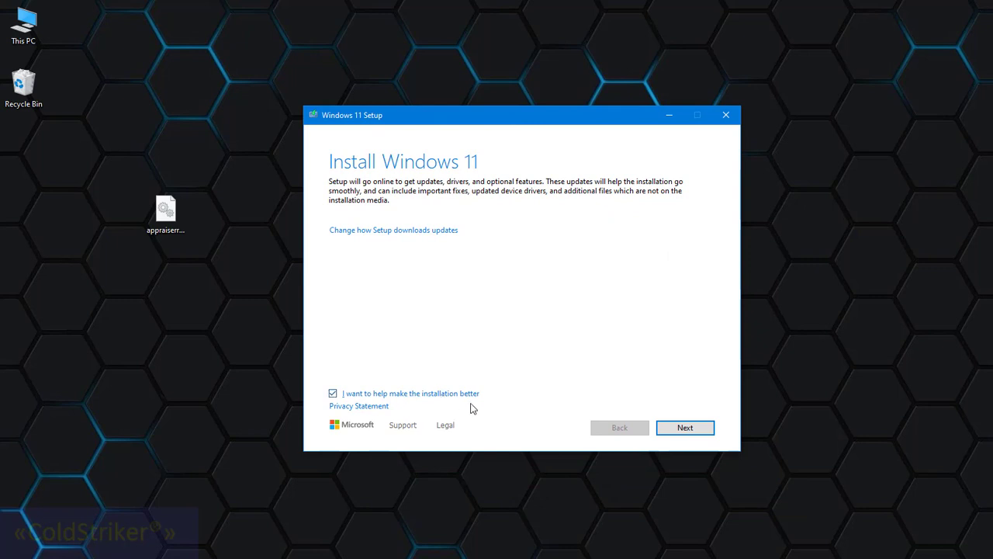
Step: Continue past the Install Windows 11 introduction with default update settings and accept the license terms
{"action": "left_click", "coordinate": [685, 430]}
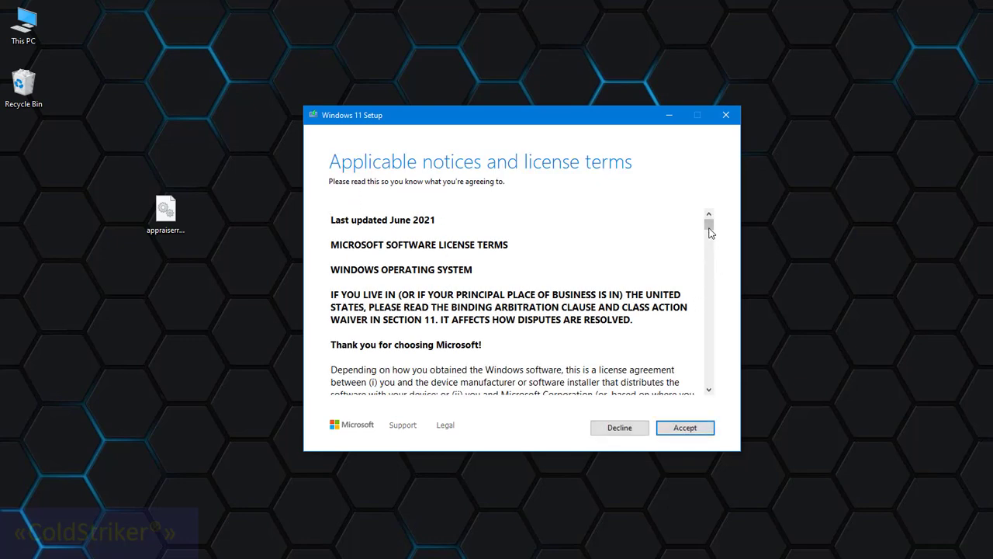
{"action": "left_click_drag", "start_coordinate": [708, 224], "coordinate": [733, 391]}
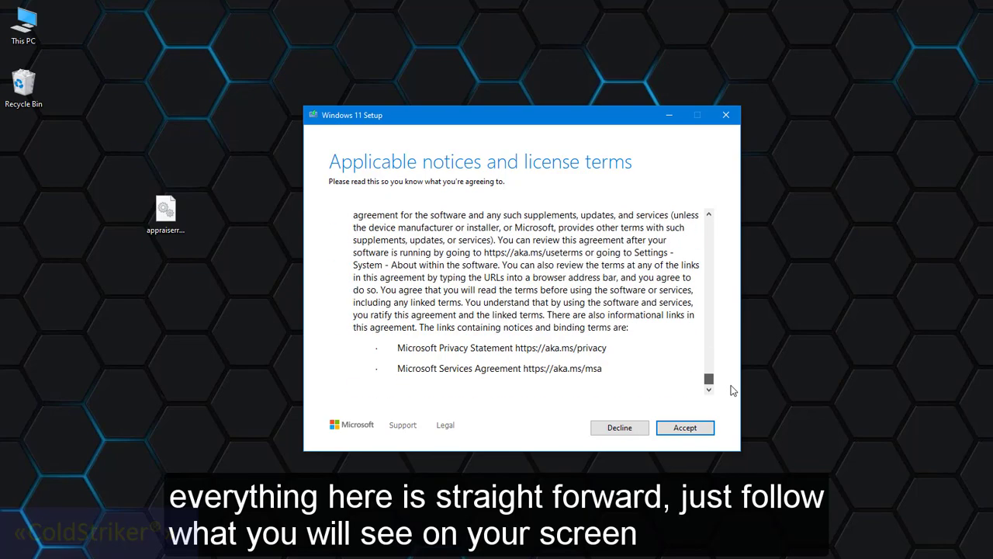
{"action": "left_click", "coordinate": [684, 427]}
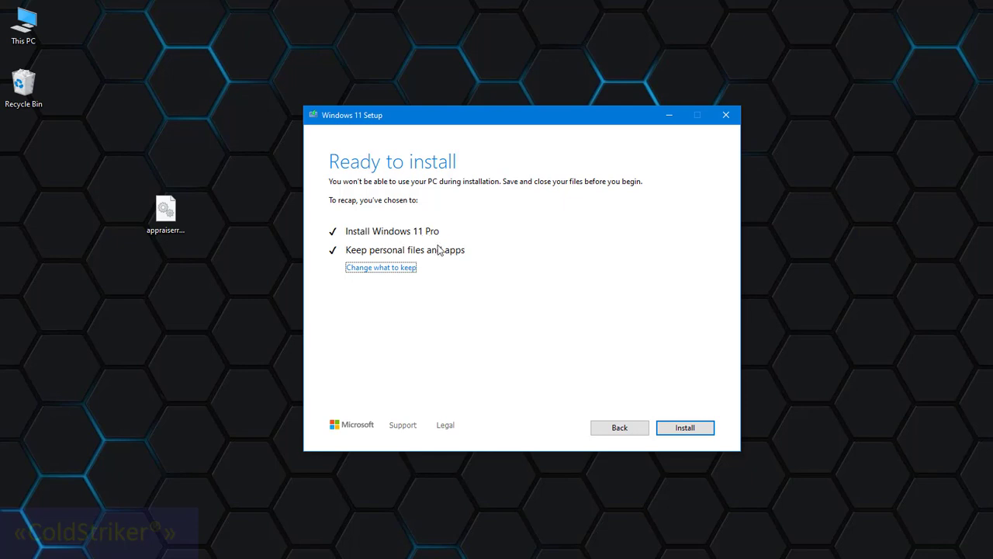
Step: Check the installed Windows edition in this PC's system properties under Windows specifications, closing the window when done
{"action": "double_click", "coordinate": [24, 29]}
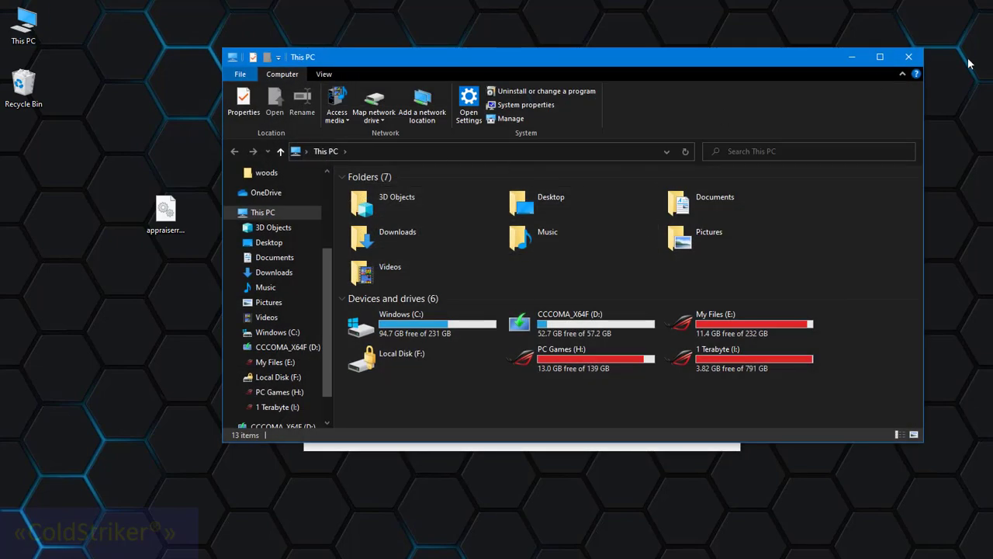
{"action": "left_click", "coordinate": [909, 56]}
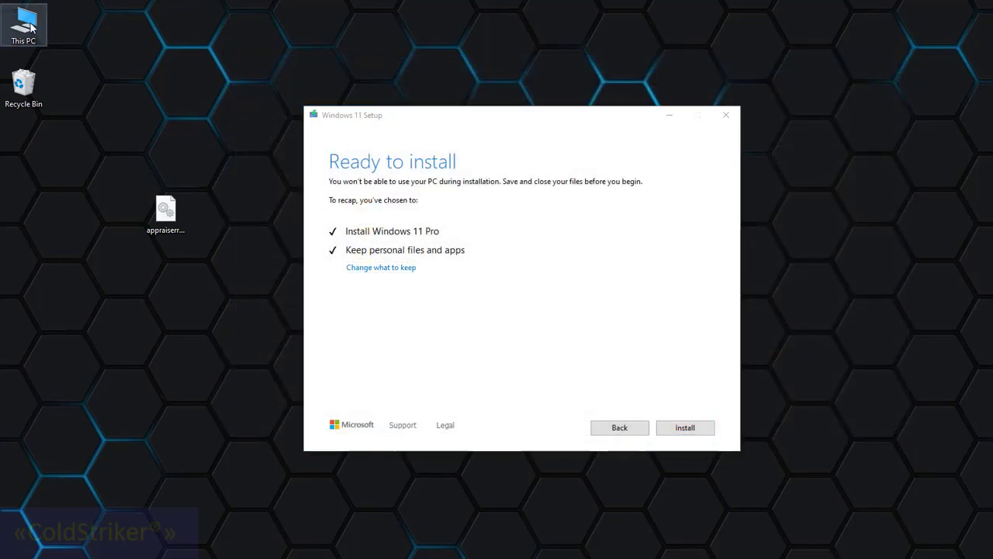
{"action": "right_click", "coordinate": [13, 46]}
{"action": "left_click", "coordinate": [135, 82]}
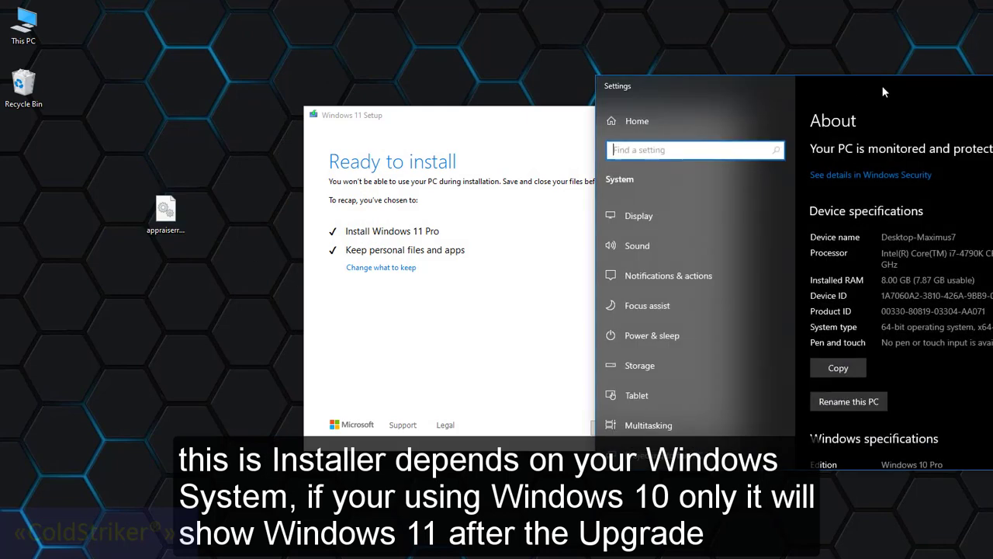
{"action": "left_click_drag", "start_coordinate": [883, 89], "coordinate": [563, 68]}
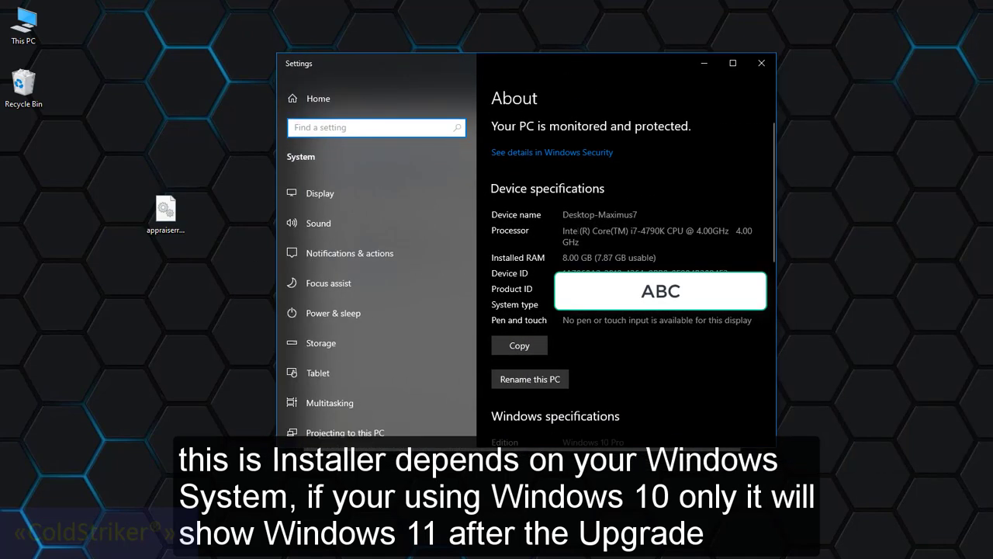
{"action": "scroll", "coordinate": [620, 271], "scroll_direction": "down", "scroll_amount": 3}
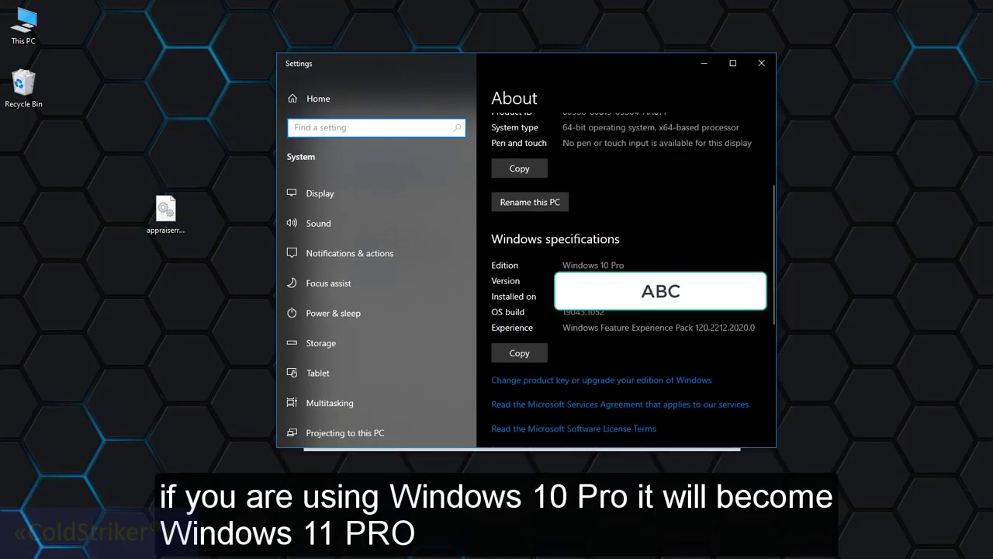
{"action": "left_click_drag", "start_coordinate": [625, 265], "coordinate": [563, 265]}
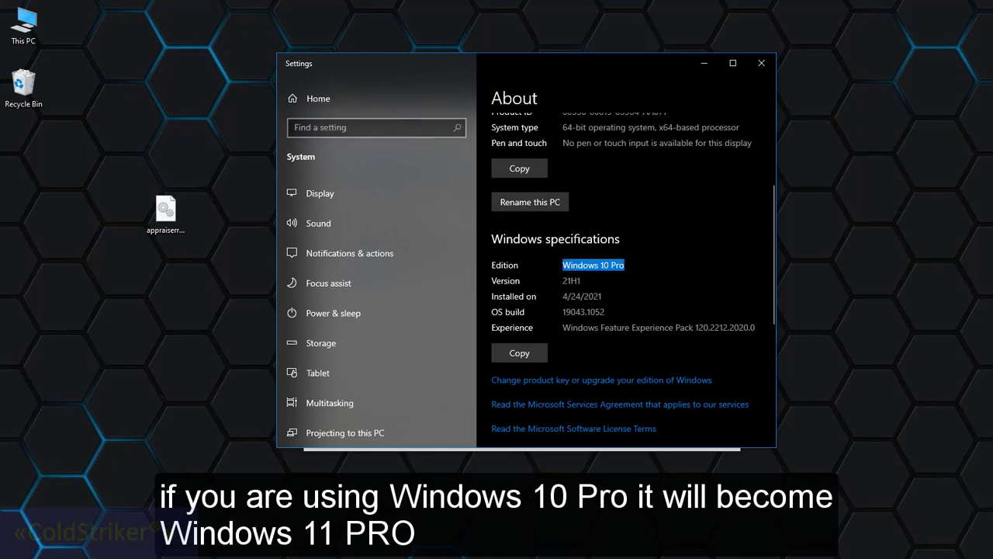
{"action": "left_click", "coordinate": [762, 63]}
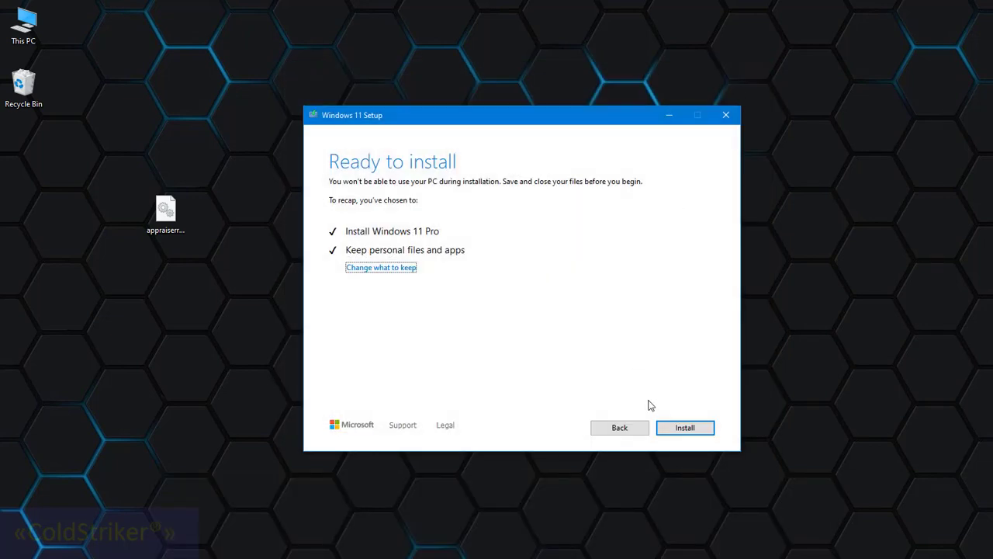
Step: Start the Windows 11 Pro installation, keeping personal files and apps
{"action": "left_click", "coordinate": [677, 431]}
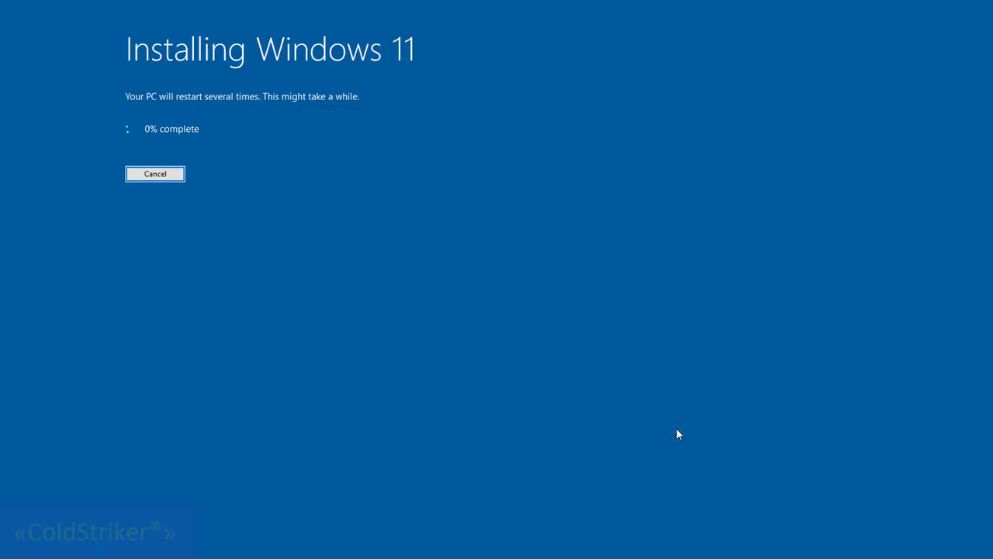